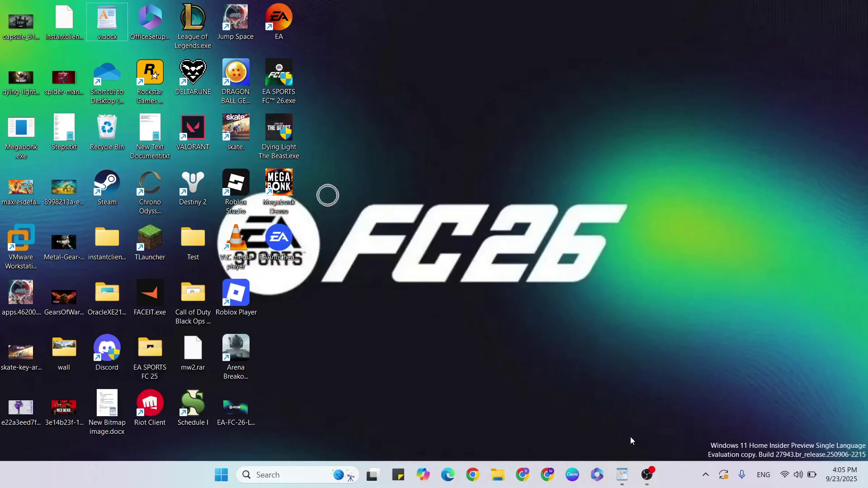
- Set EA SPORTS FC 26.exe on the desktop to run in Windows 8 compatibility mode and as an administrator
click(622, 474)
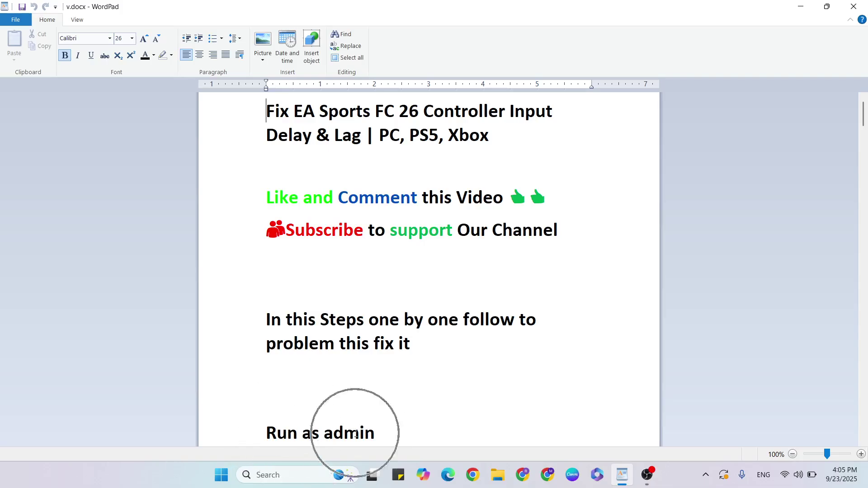
key(super+d)
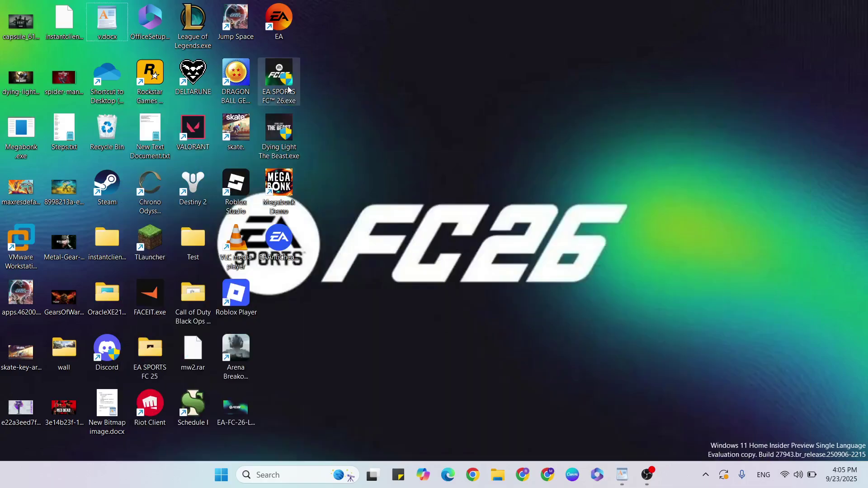
key(shift+F10)
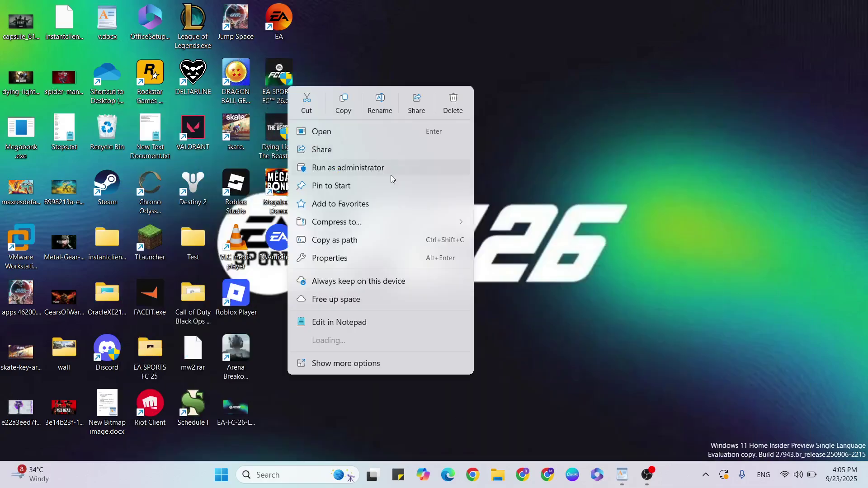
click(359, 259)
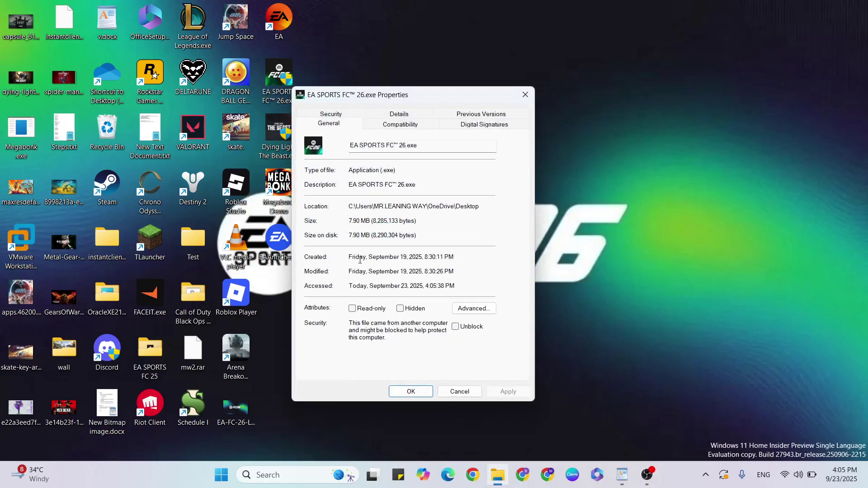
click(412, 129)
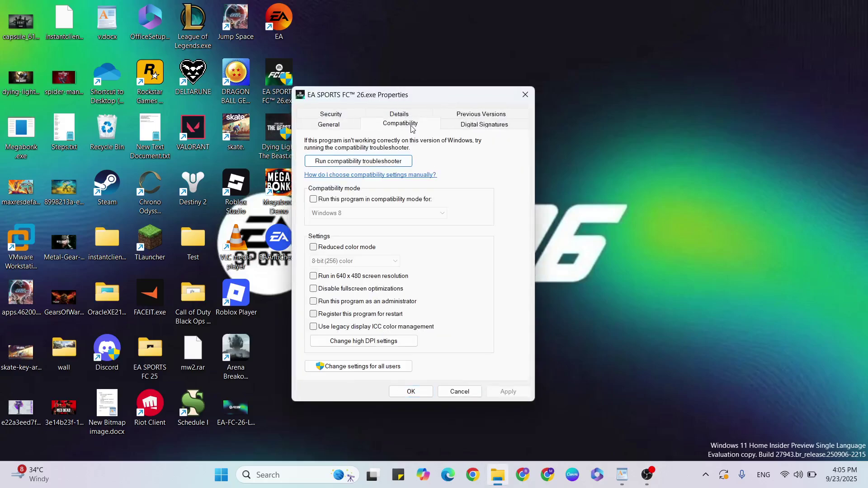
click(335, 204)
click(320, 301)
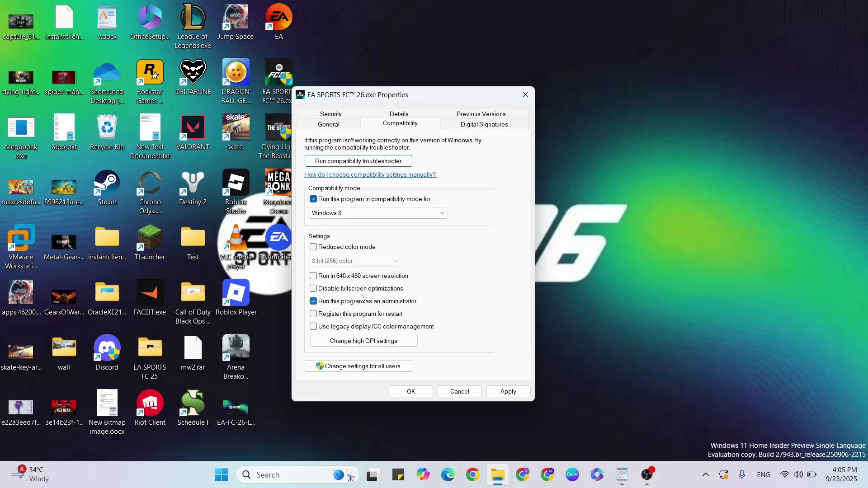
click(507, 392)
click(454, 393)
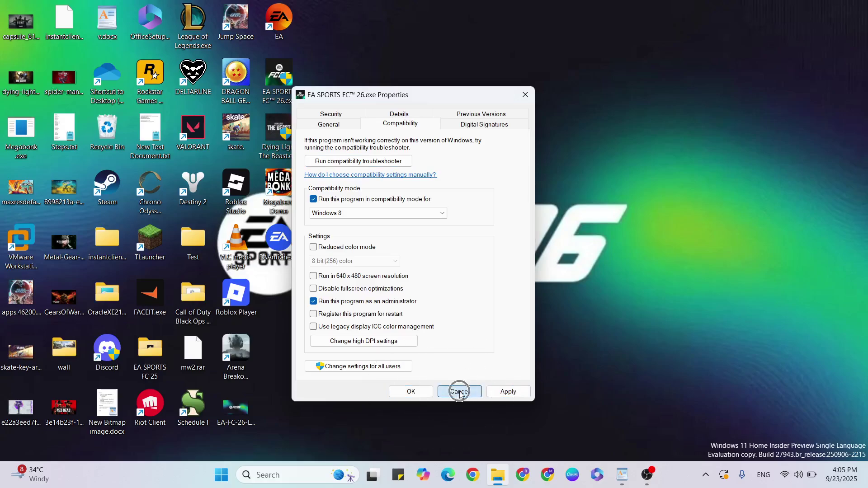
- Check the next item in the v.docx steps list, and open the EA SPORTS FC 26 properties in the Steam library
click(621, 476)
scroll(420, 443, down, 1)
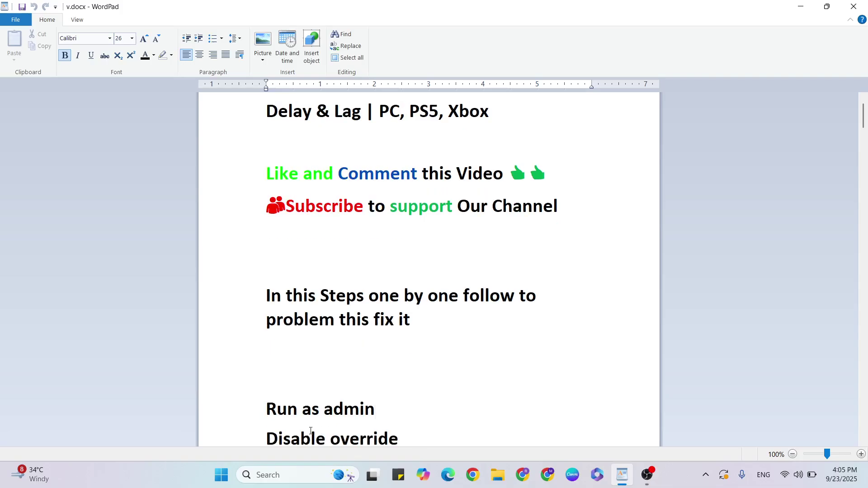
key(super+d)
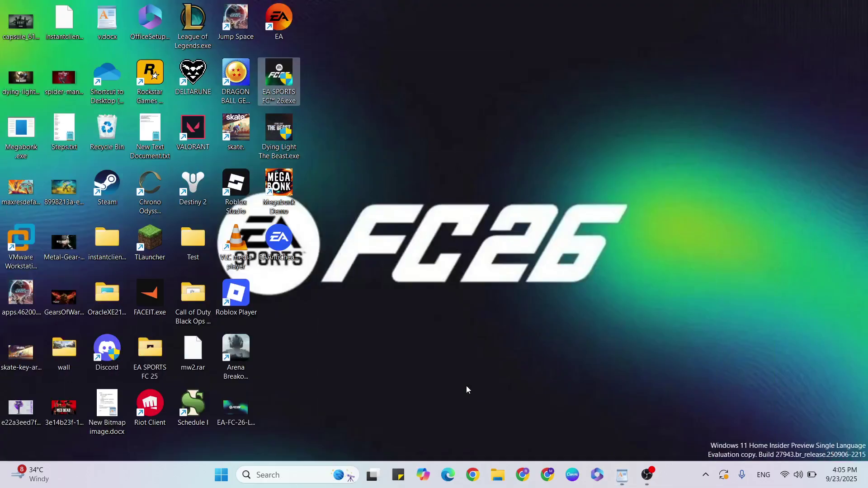
click(109, 182)
double_click(109, 182)
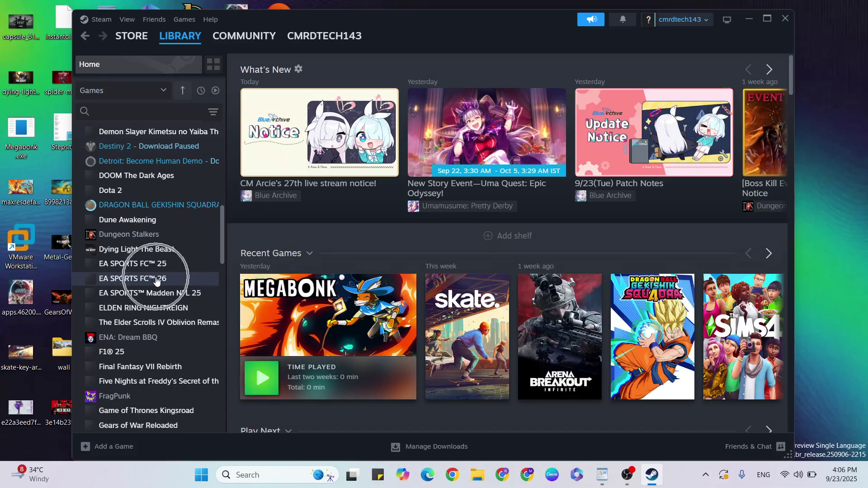
click(744, 246)
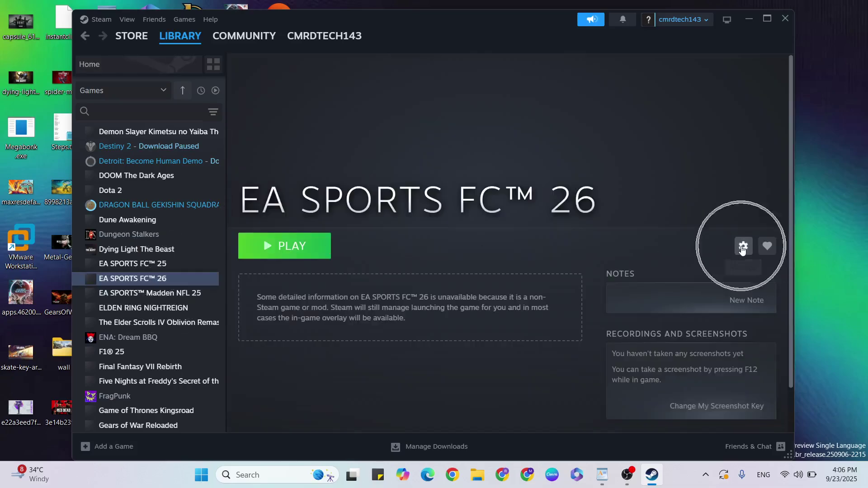
click(719, 327)
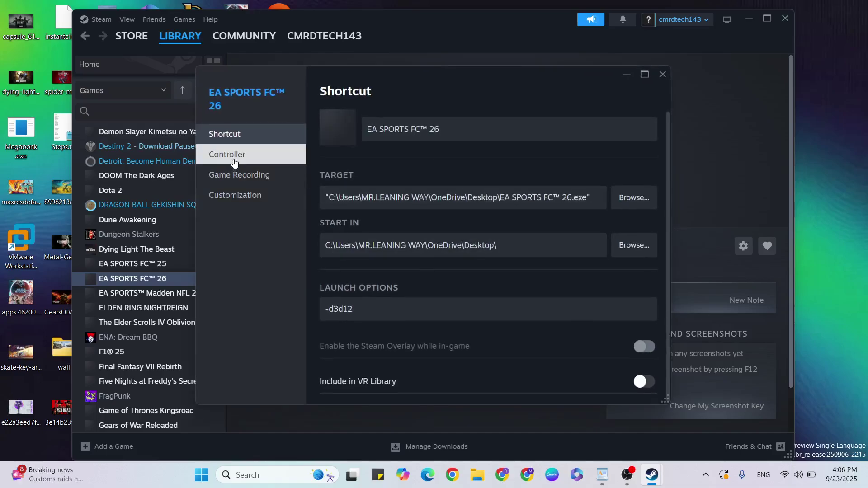
- Set the controller override for EA SPORTS FC 26 to Disable Steam Input and close the game's properties
click(234, 156)
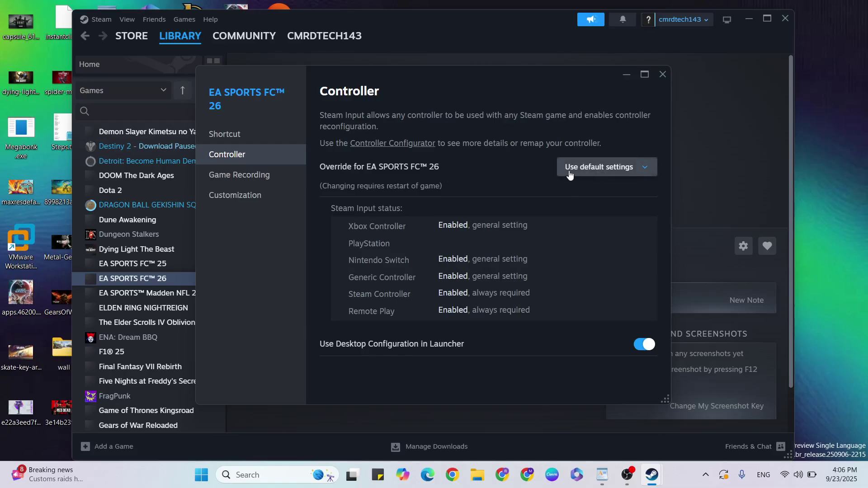
click(645, 169)
click(645, 167)
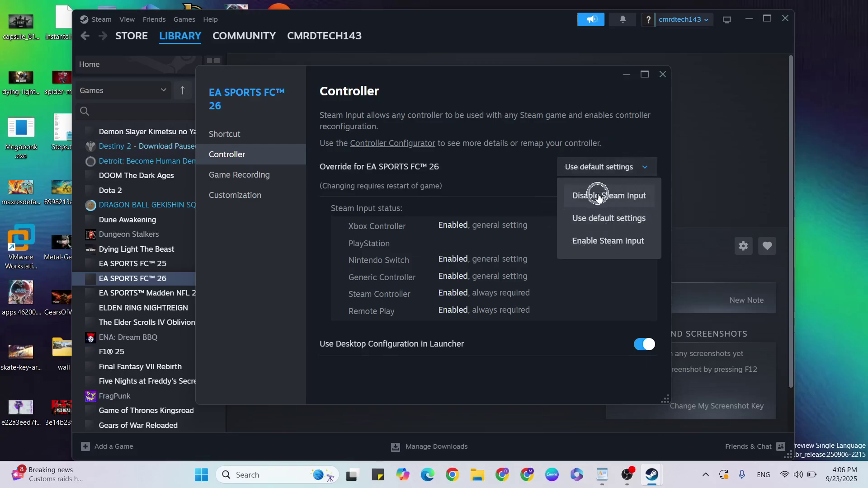
click(624, 200)
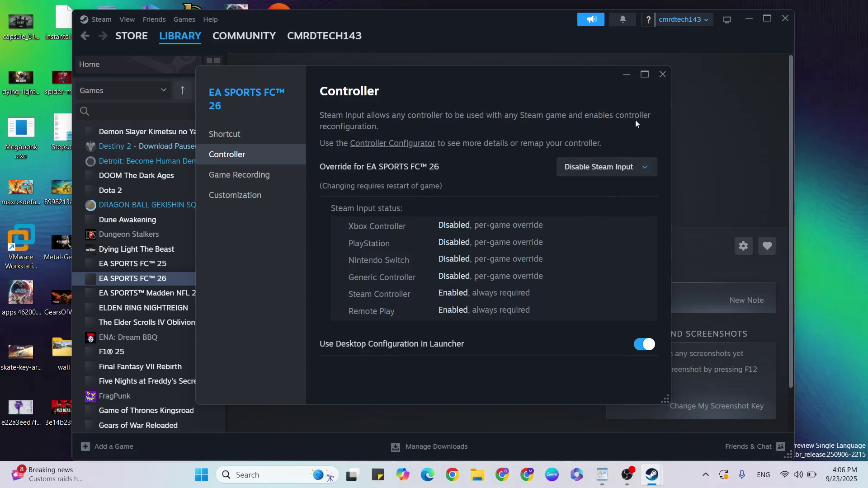
click(664, 76)
- Consult the v.docx steps list for the next fix, and open the controller settings in Steam
key(super+d)
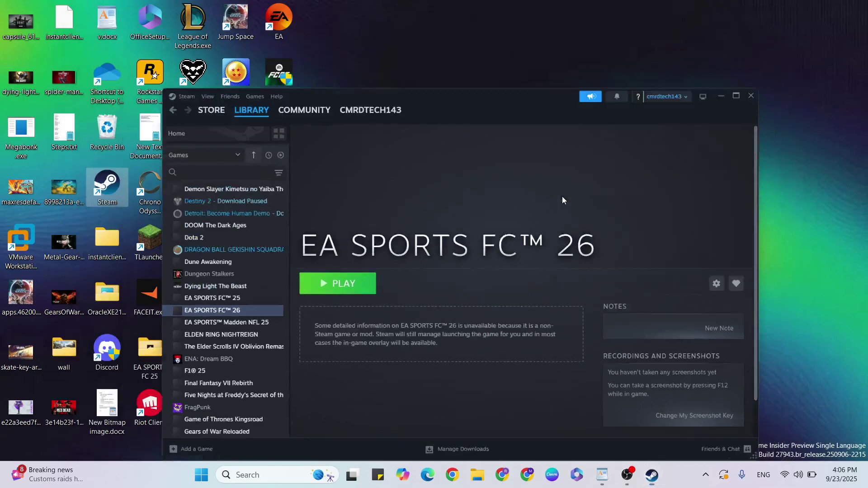
click(600, 480)
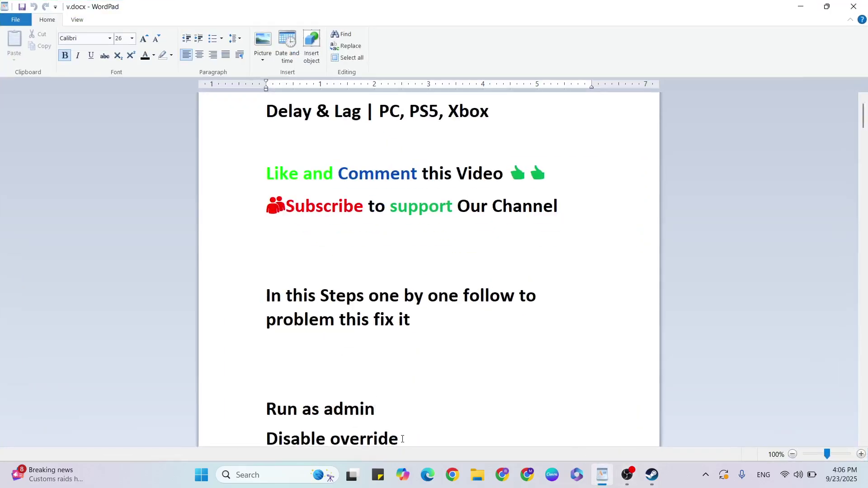
click(401, 437)
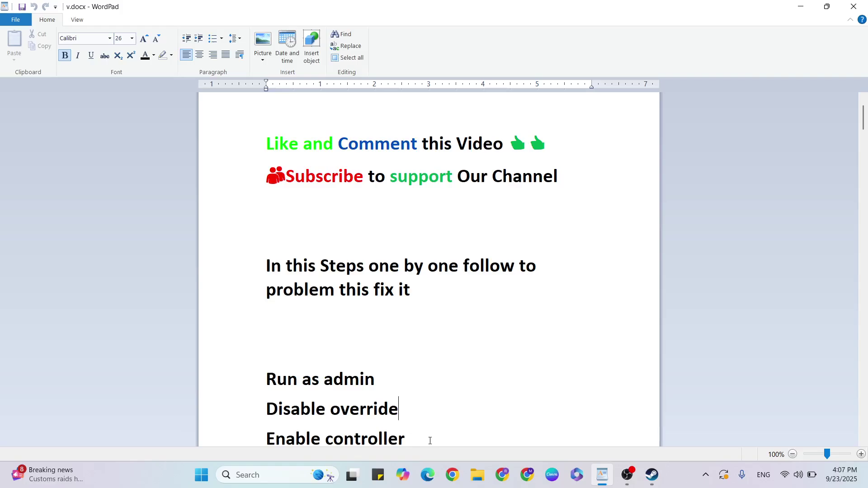
key(super+d)
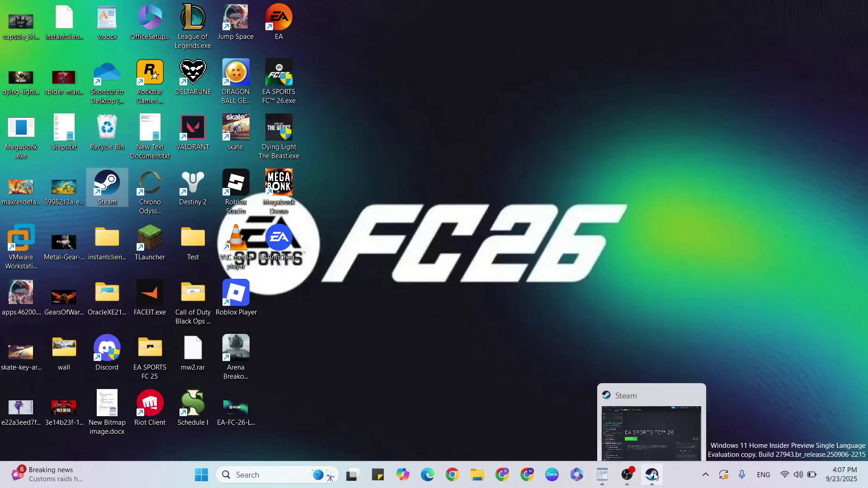
click(652, 474)
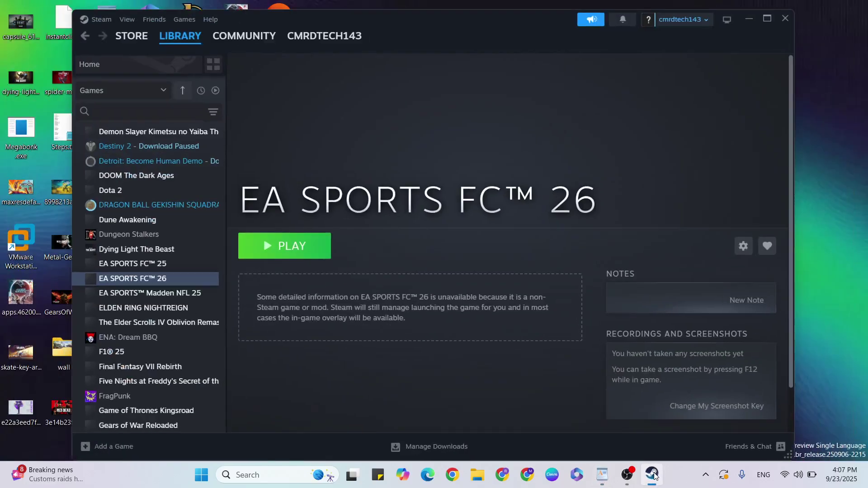
click(101, 19)
click(102, 132)
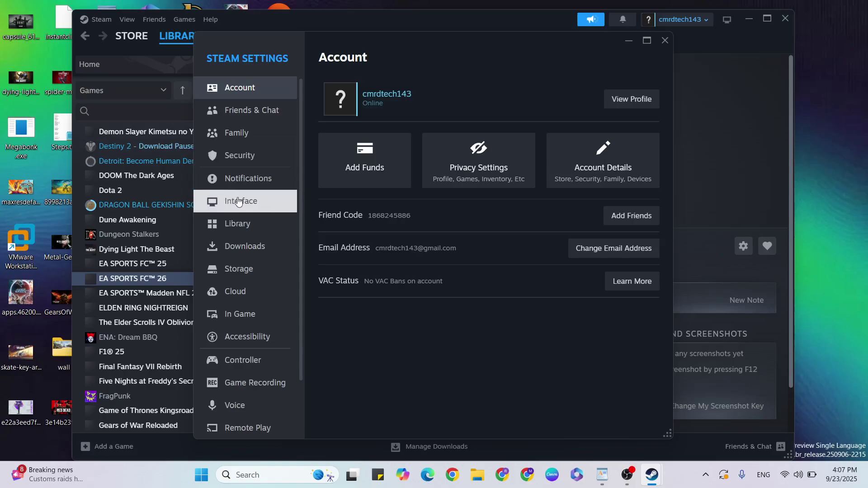
click(264, 365)
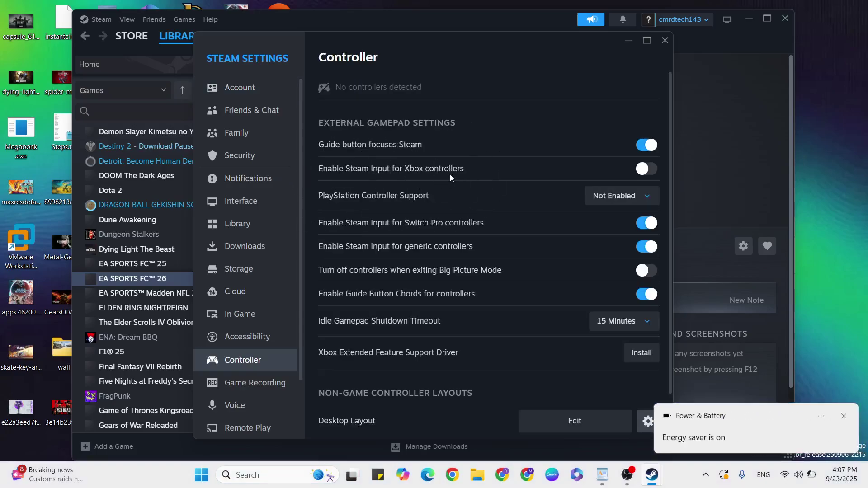
- Enable Steam Input for Xbox controllers, set PlayStation Controller Support to Enabled in Games w/o Support, and close Steam
click(646, 169)
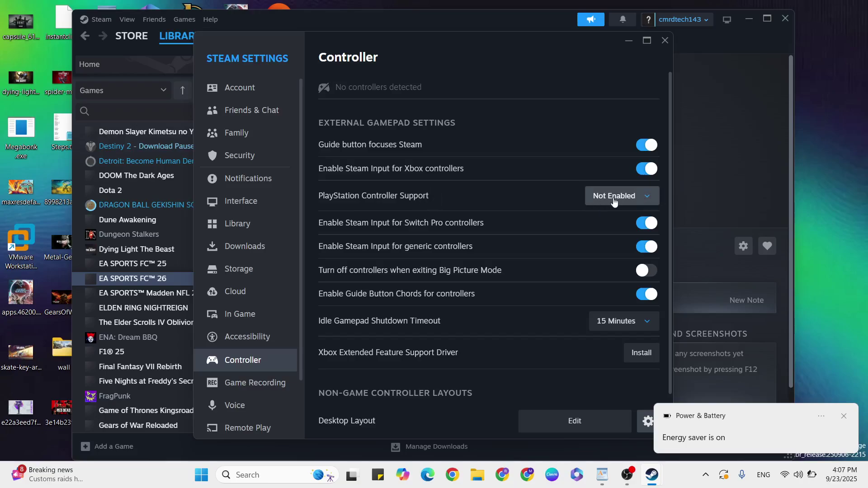
click(648, 197)
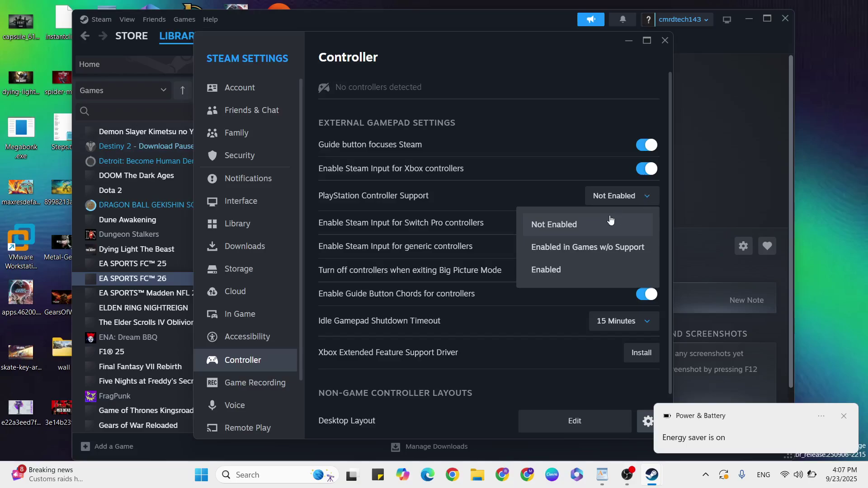
click(611, 253)
click(664, 41)
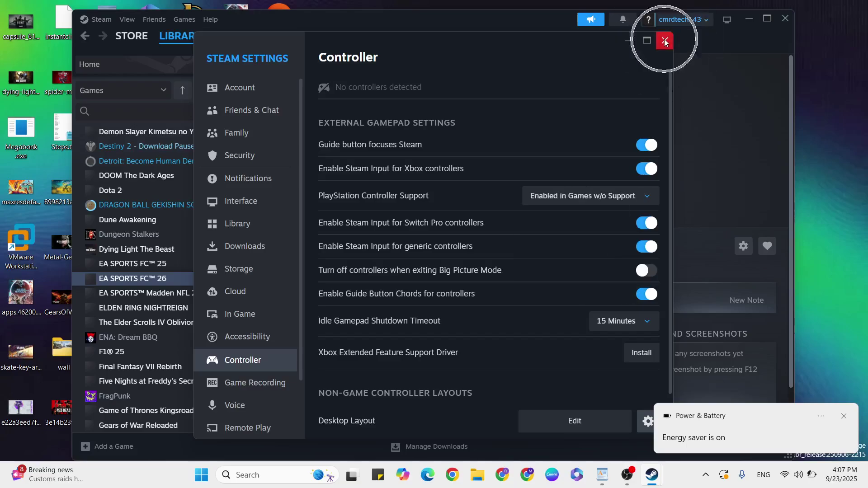
click(786, 17)
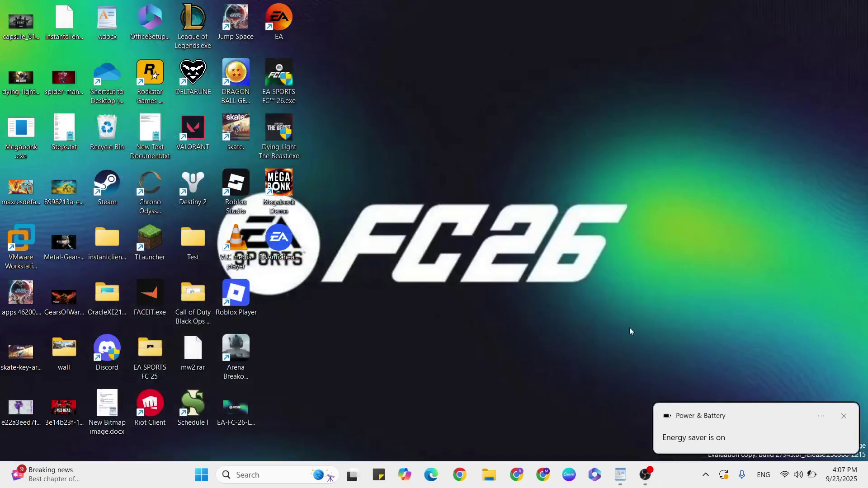
- Read the v.docx steps list down to Xbox accessories, and open the Microsoft Store
click(623, 478)
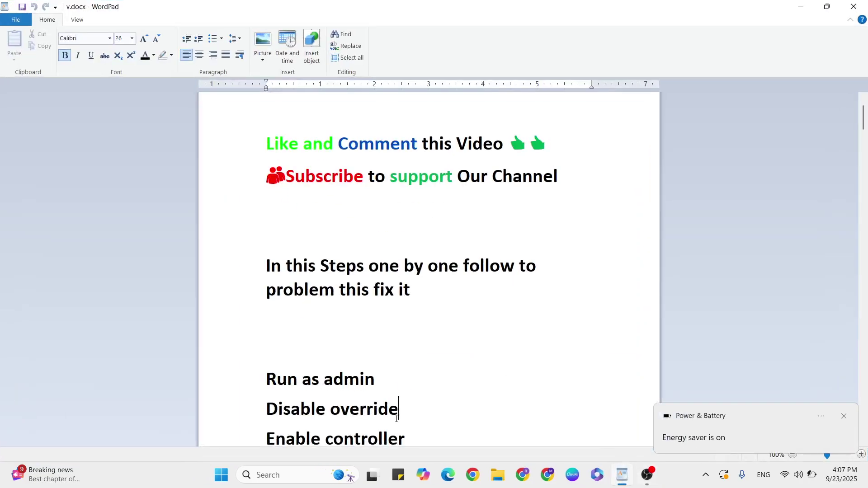
click(410, 429)
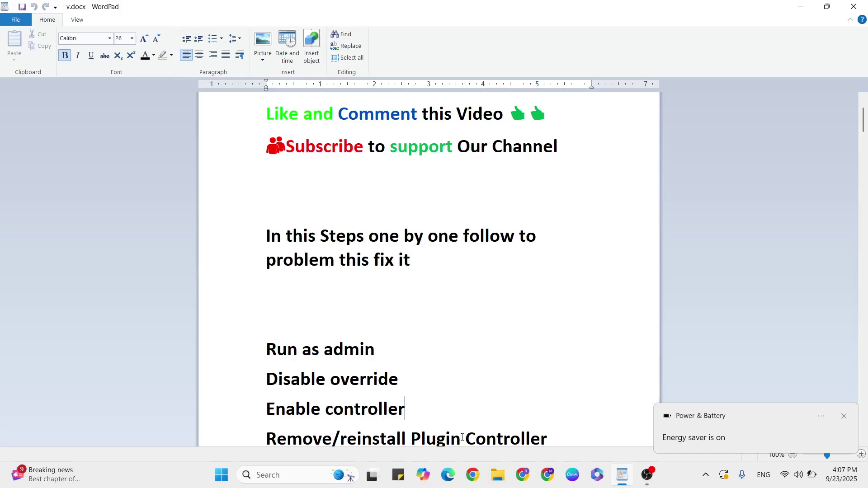
click(495, 439)
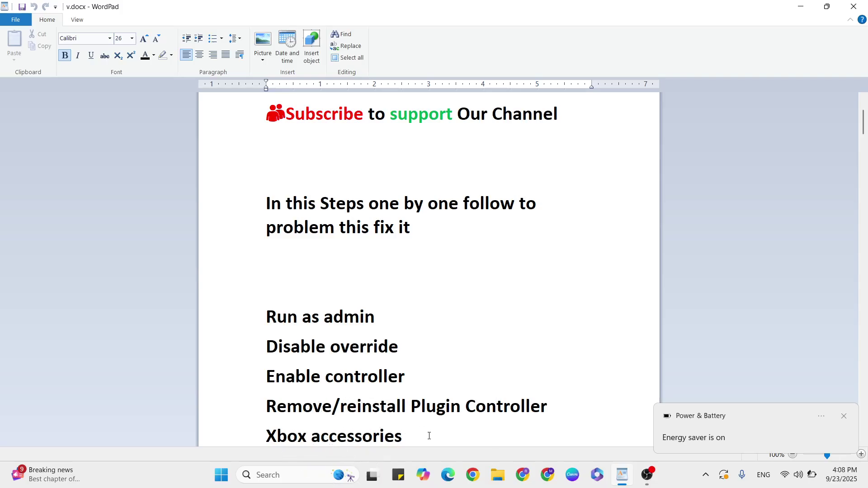
key(super+d)
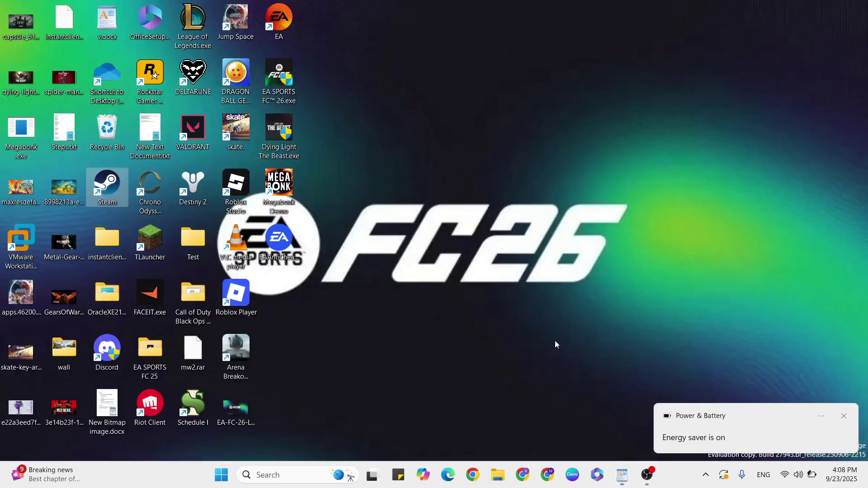
click(221, 475)
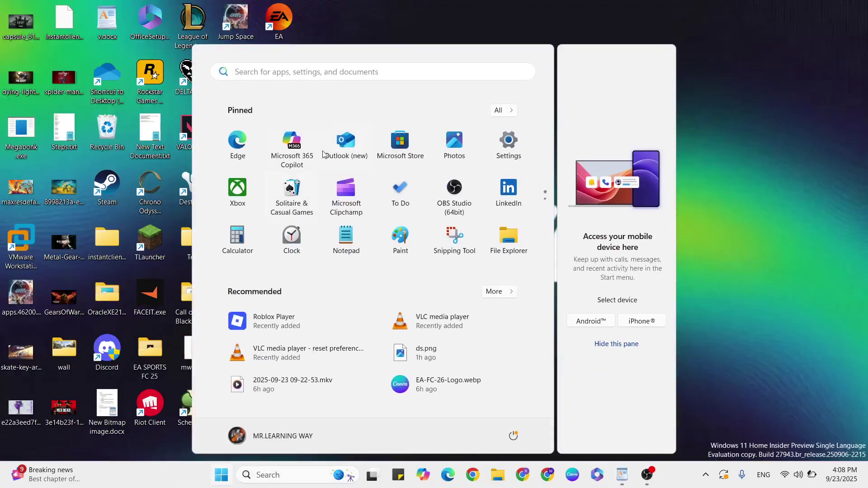
click(399, 141)
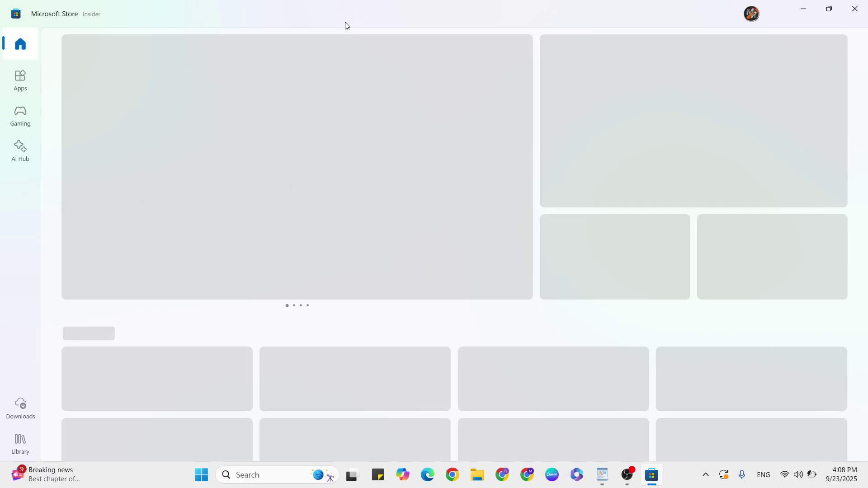
- Search the Microsoft Store for xbox accessories using the suggested search term
click(335, 16)
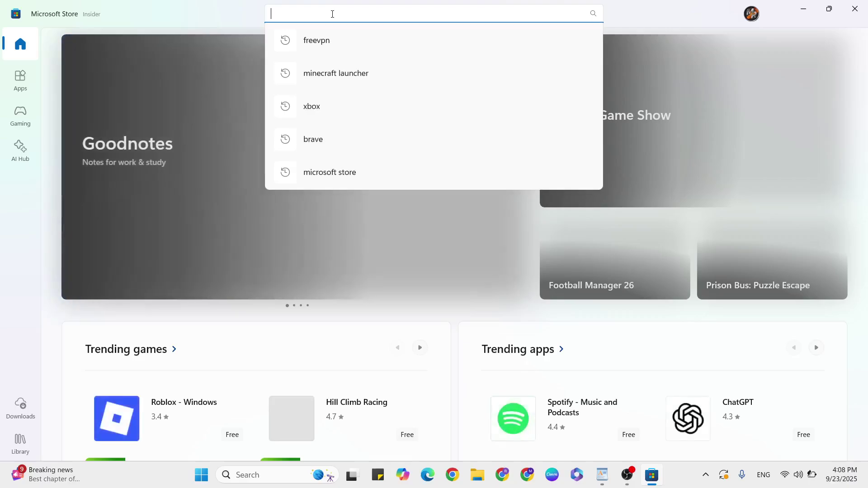
text(xvbox)
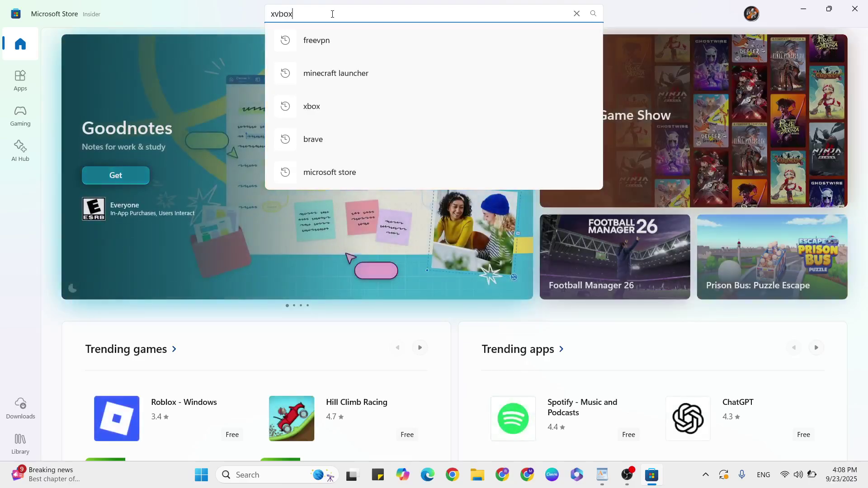
key(BackSpace)
key(BackSpace)
text(bo)
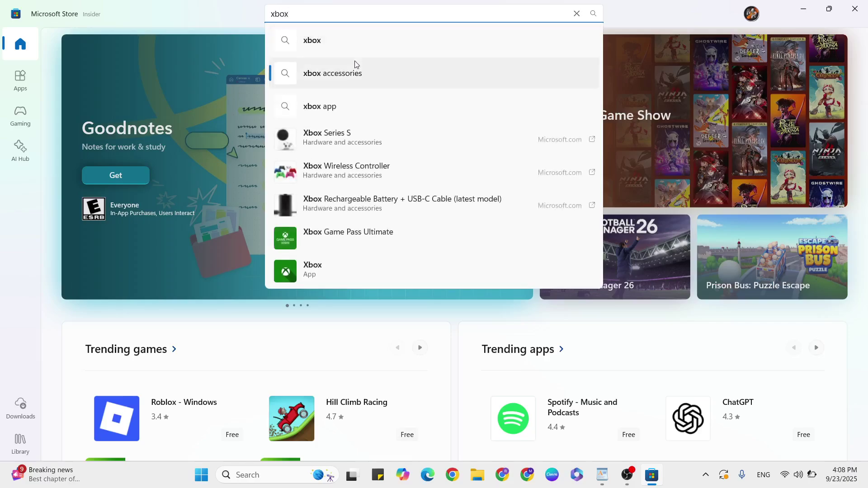
click(352, 75)
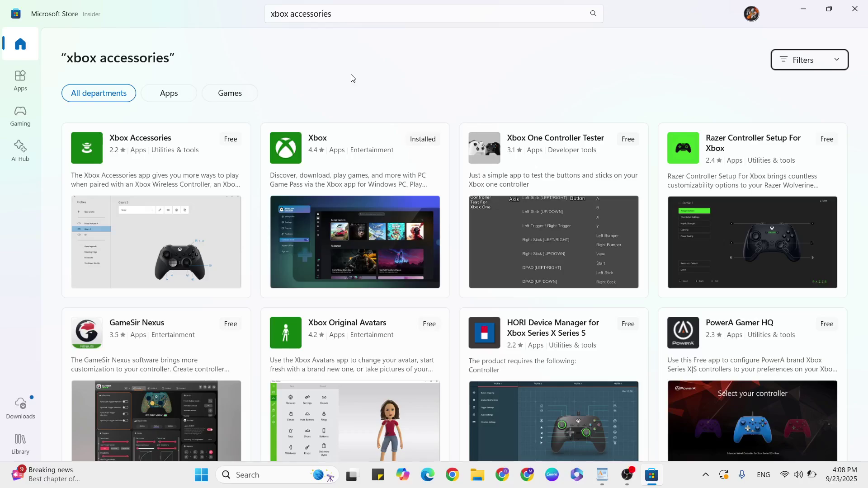
- Install and launch the Xbox Accessories app from its store page, and close both the app and the Microsoft Store
click(139, 165)
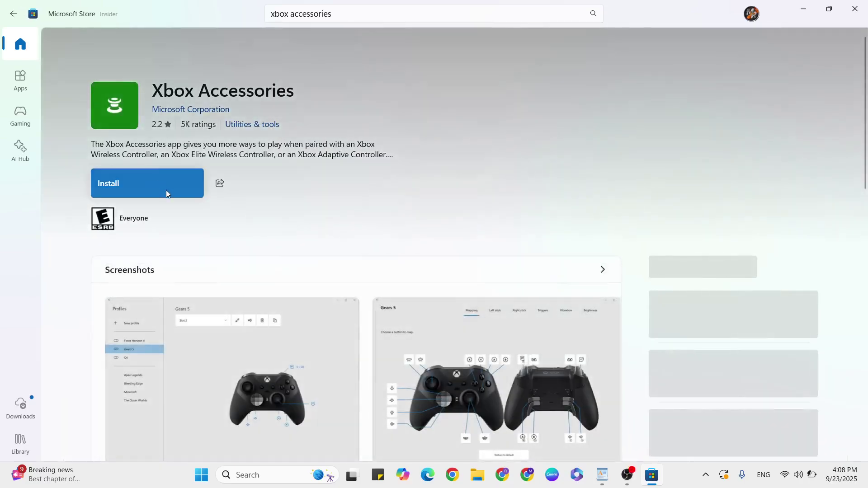
click(137, 185)
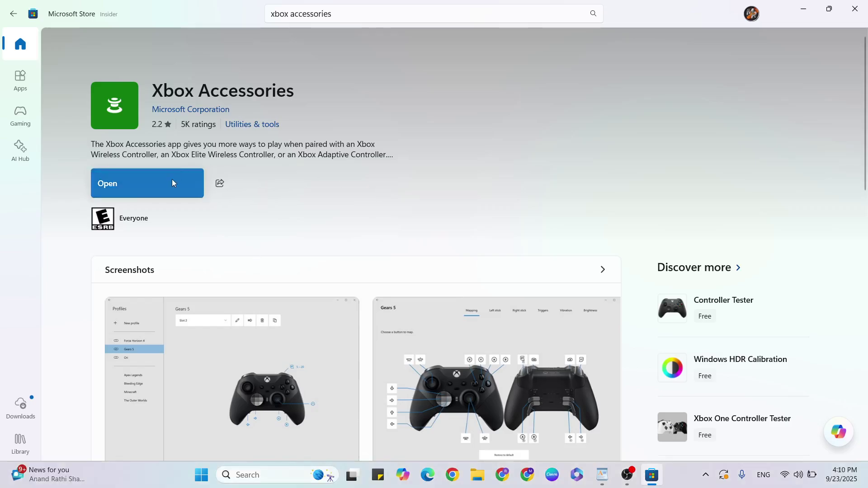
click(168, 180)
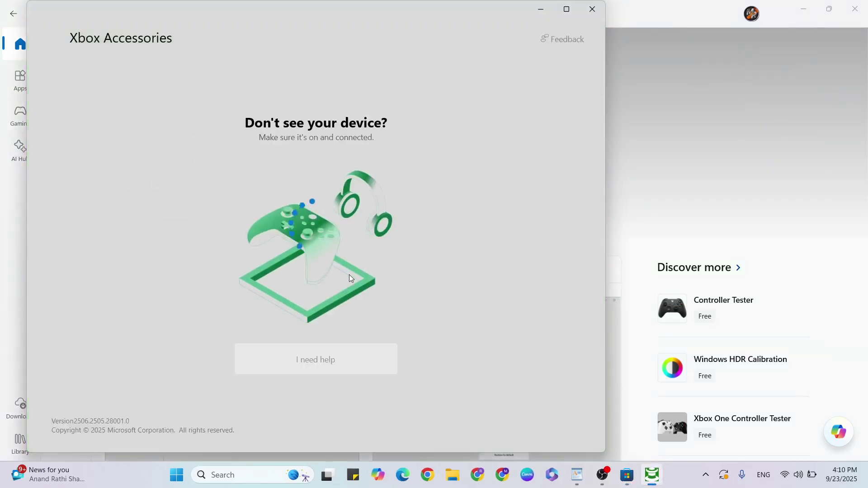
click(592, 9)
click(861, 10)
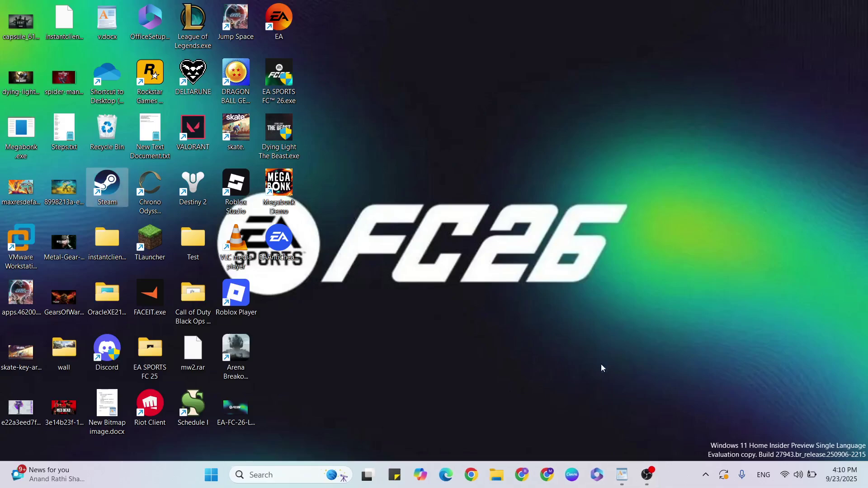
- Reopen the v.docx steps list and read the remaining text below Xbox accessories, down to the closing lines
click(628, 482)
key(Down)
key(Down)
key(Down)
key(Down)
key(Down)
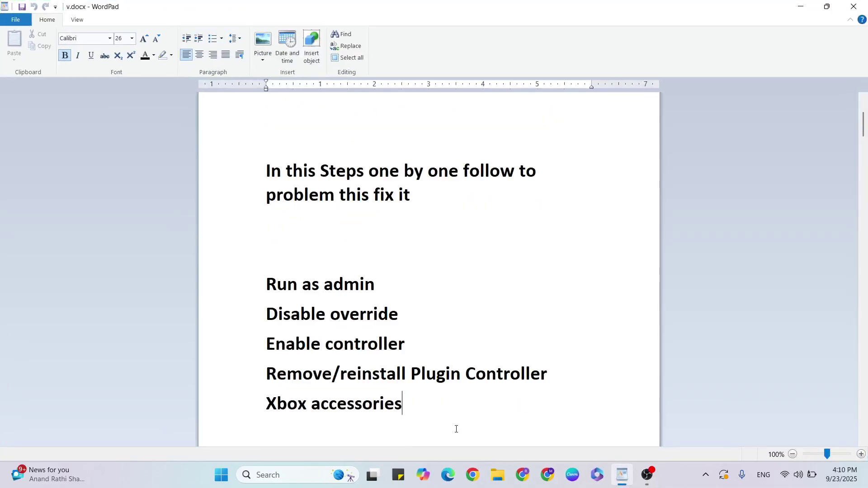
key(Down)
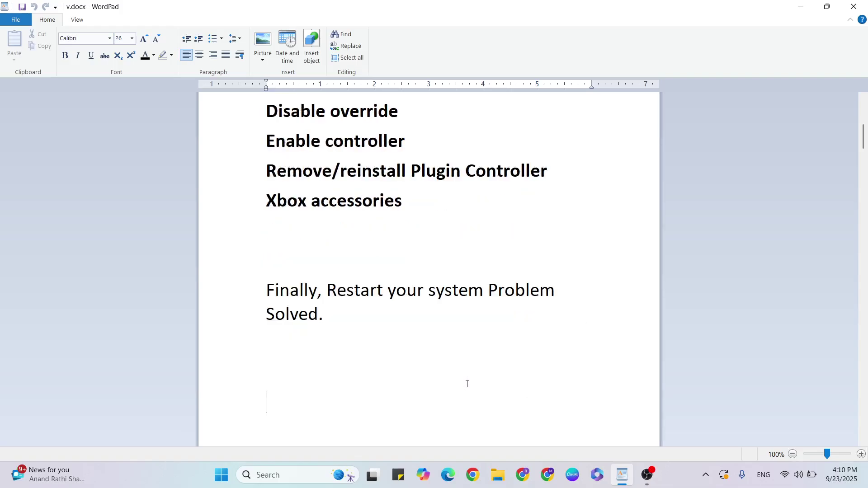
text(Like and Comment this video  Subscribe to support Our Channel)
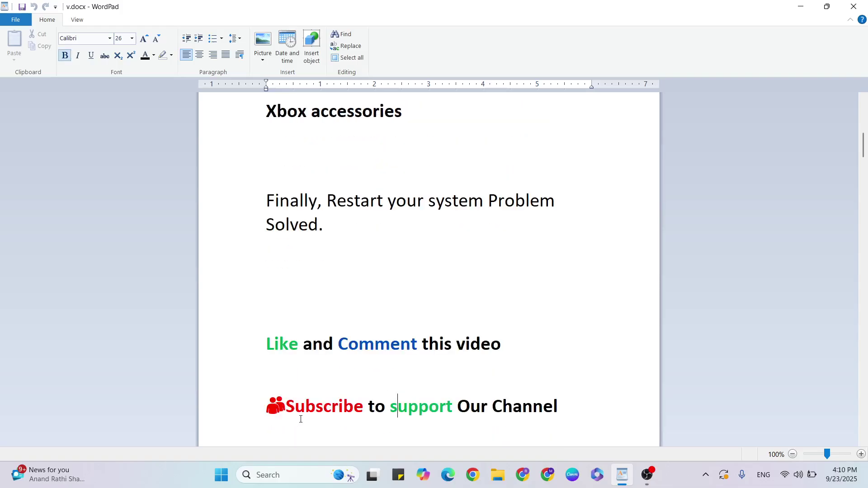